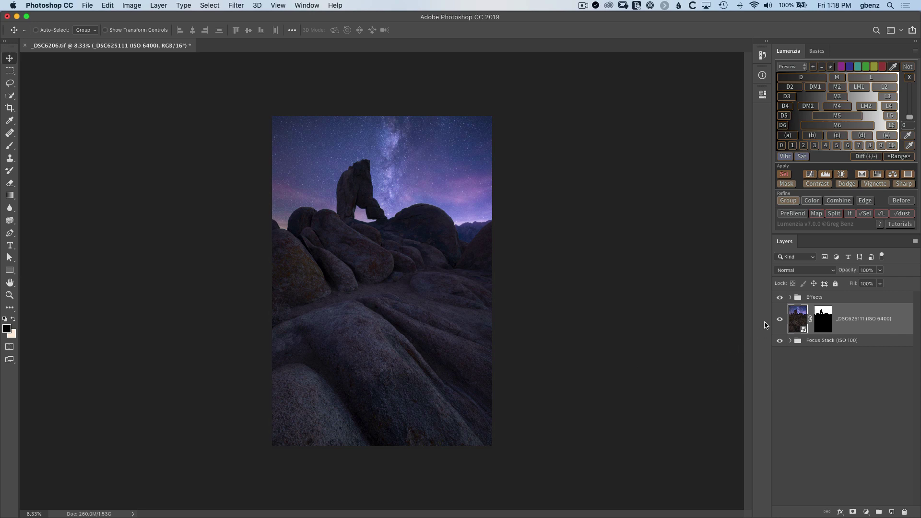
Step: Toggle the Effects group and ISO 6400 sky layer off and on, then zoom to ~67% on the arch
drag(779, 297, 780, 326)
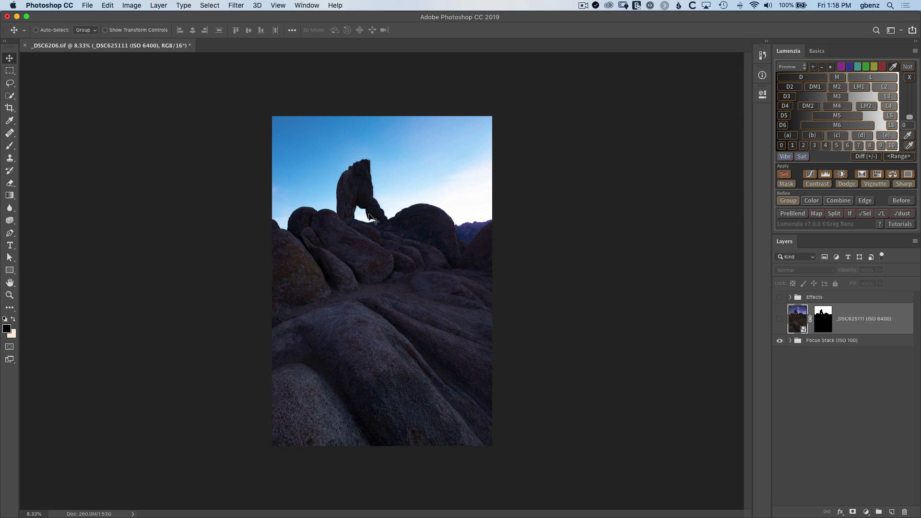
click(779, 319)
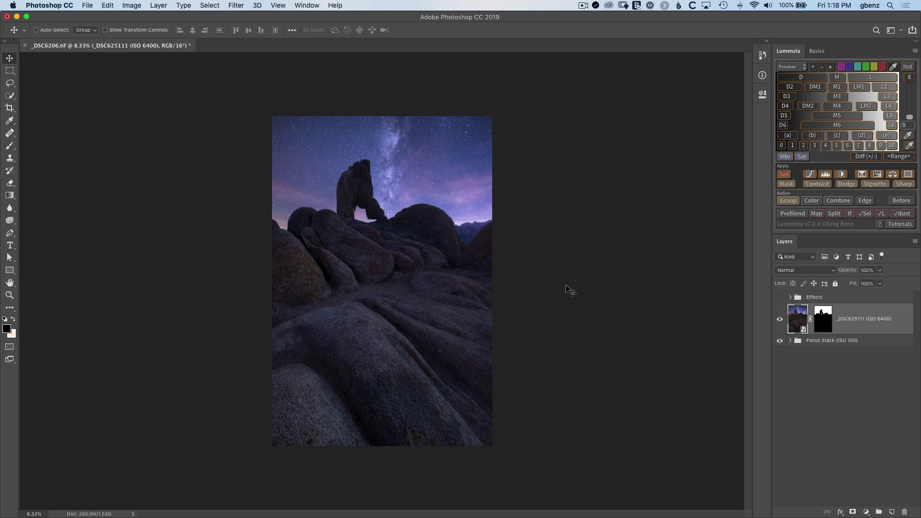
click(780, 298)
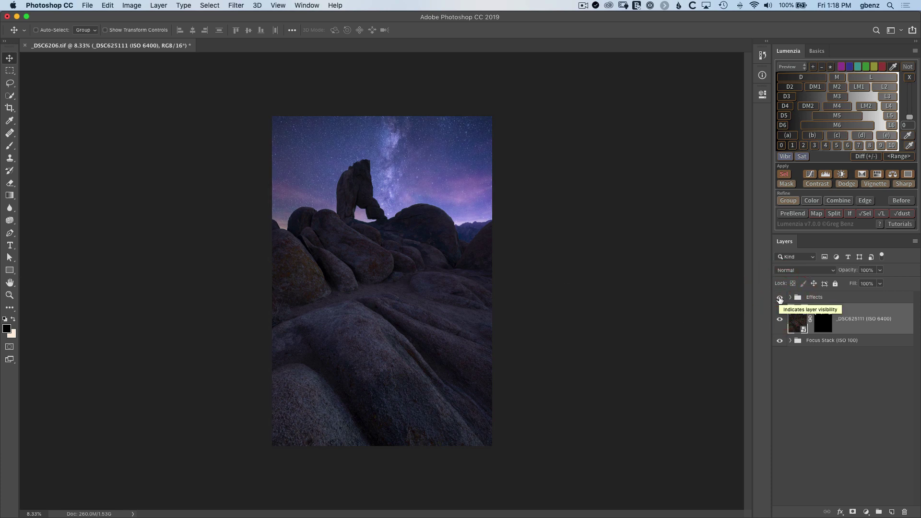
key(z)
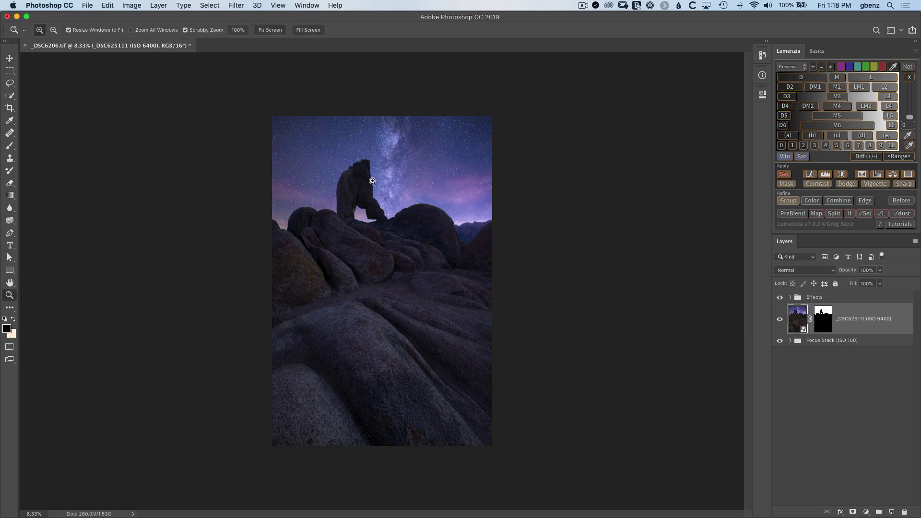
drag(374, 184, 542, 309)
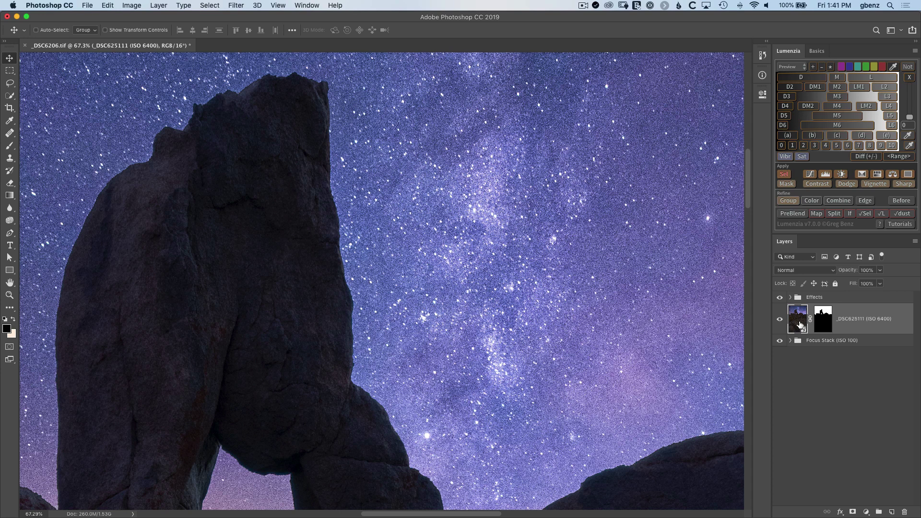
Step: Open the ISO 6400 sky layer (_DSC625111.nef) in Camera Raw and show its Detail settings
double_click(799, 324)
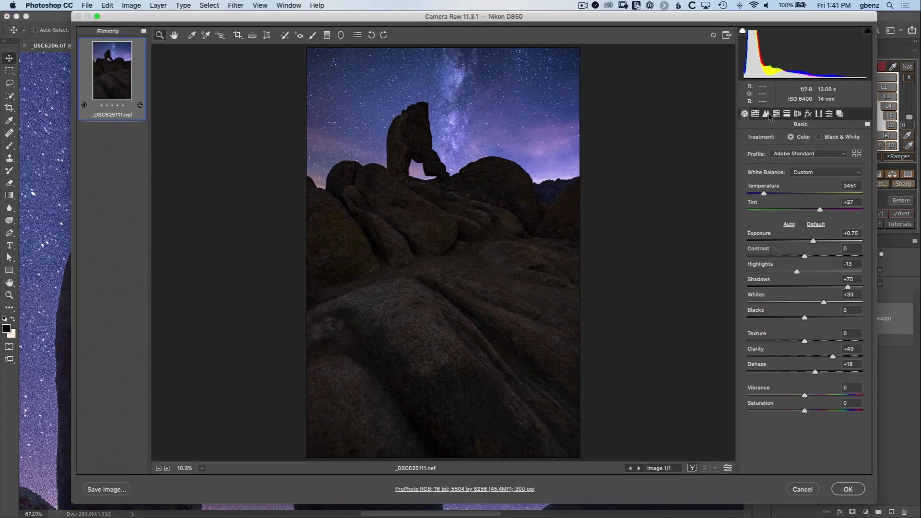
click(767, 115)
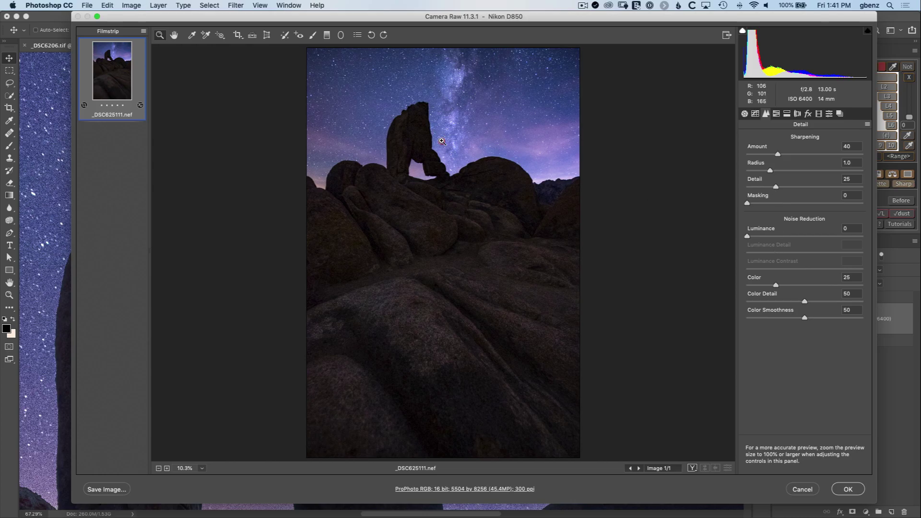
Step: Zoom the Camera Raw preview to 124.7% on the arch, moving the dialog aside and back to compare
drag(435, 137, 531, 227)
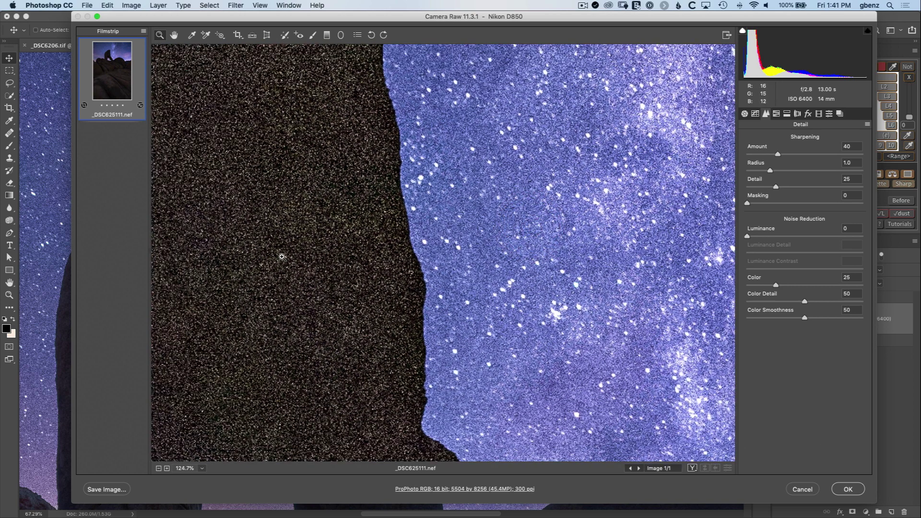
drag(267, 18, 495, 18)
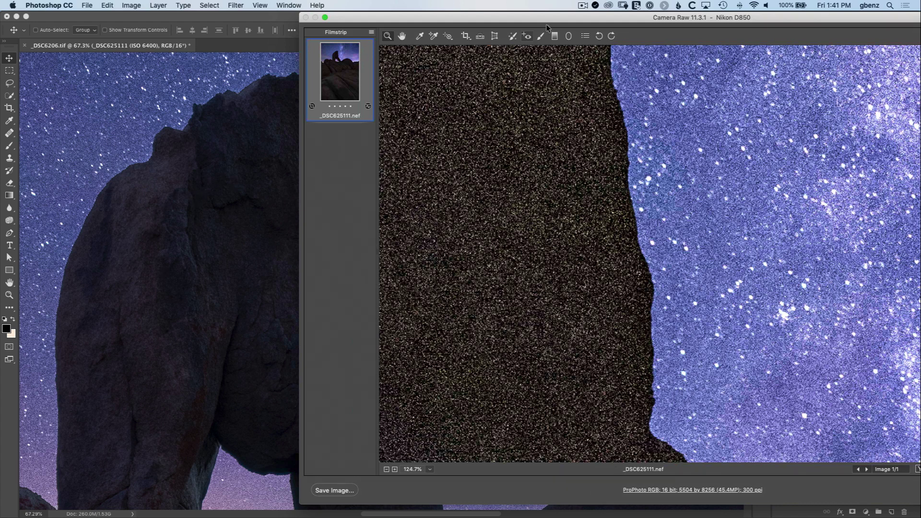
drag(570, 17, 342, 3)
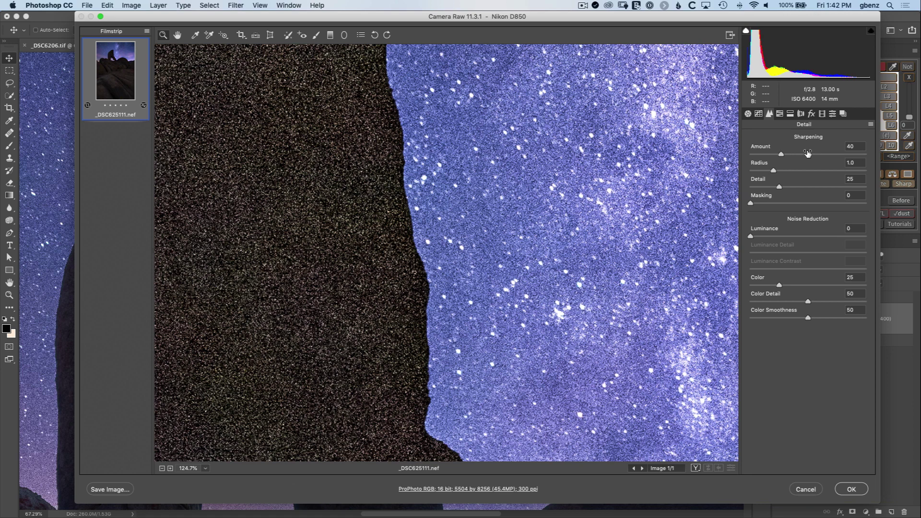
Step: Set sharpening Radius to 0.5, Detail to 100 and Amount to 8
drag(774, 170, 882, 188)
drag(780, 154, 735, 154)
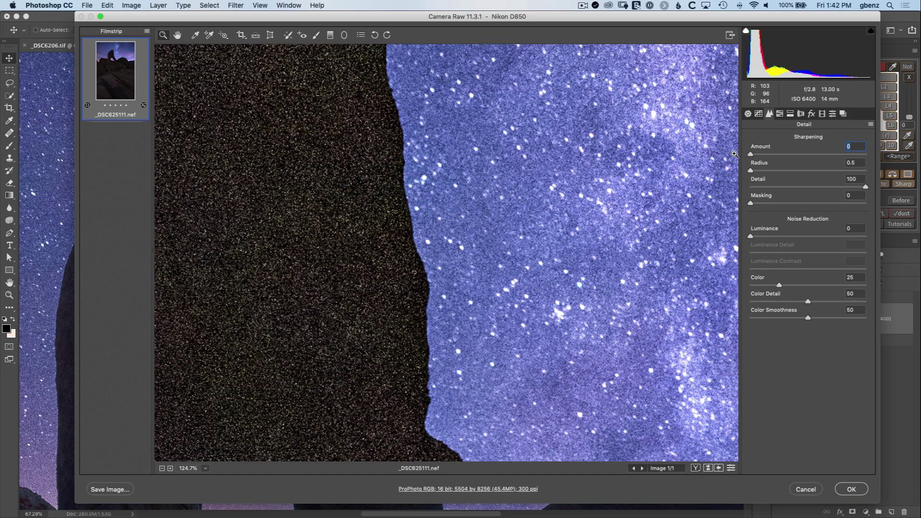
drag(752, 155, 756, 154)
Step: Raise Luminance noise reduction to 100 and zoom the preview to 533% on the stars
drag(751, 236, 862, 237)
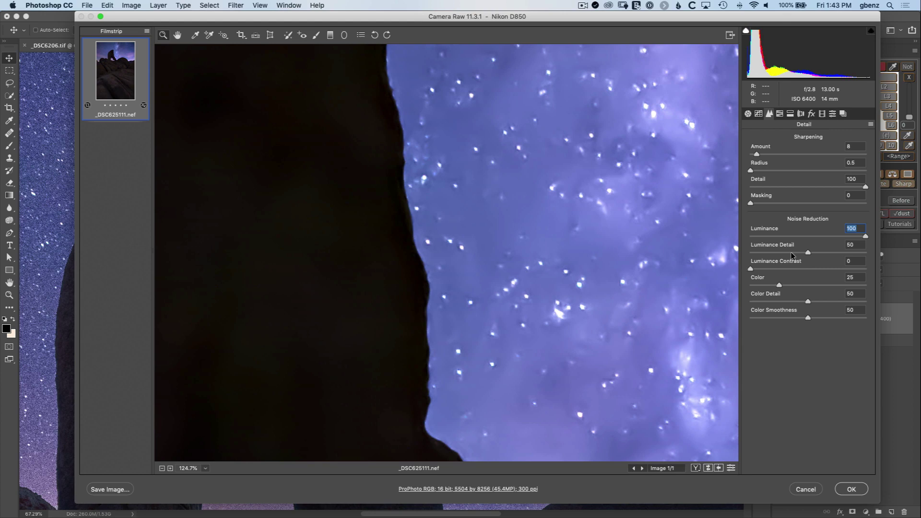
click(580, 319)
drag(580, 319, 611, 344)
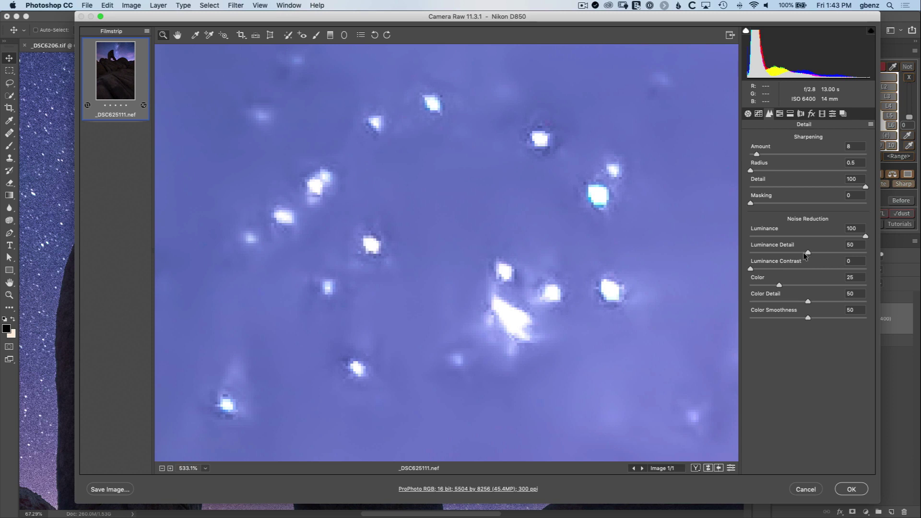
Step: Compare Luminance Detail at 100, then drop it to 0
drag(809, 256, 880, 252)
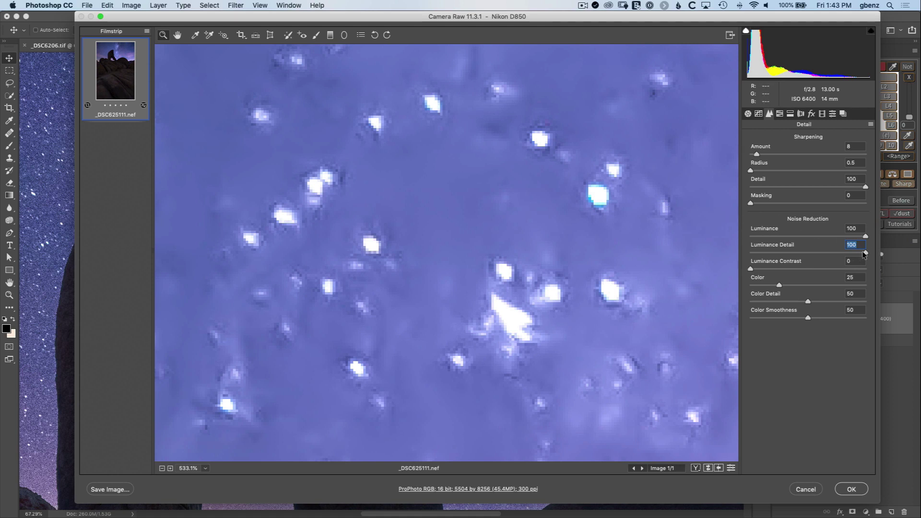
drag(866, 253, 741, 252)
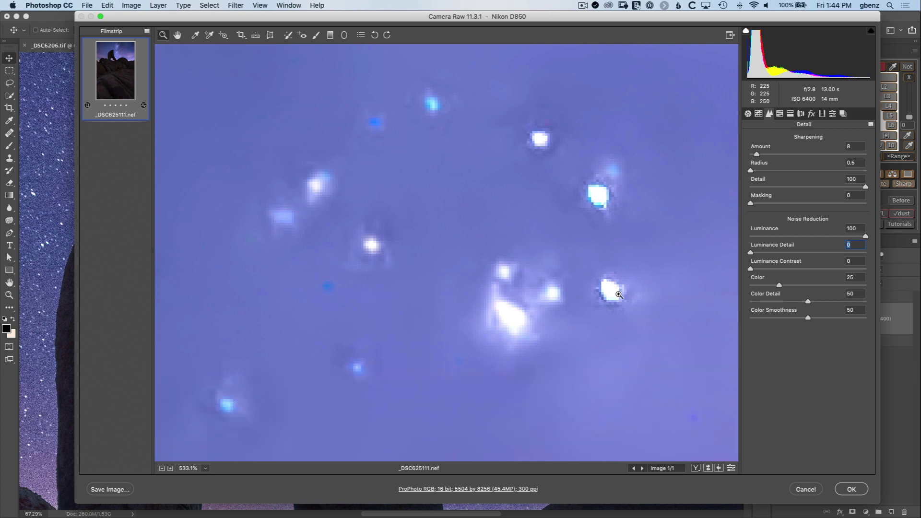
Step: Zoom out to 100%, try Luminance Detail values up to 100, settle at 75, and zoom in on the stars
click(751, 252)
key(super+minus)
key(super+minus)
key(super+minus)
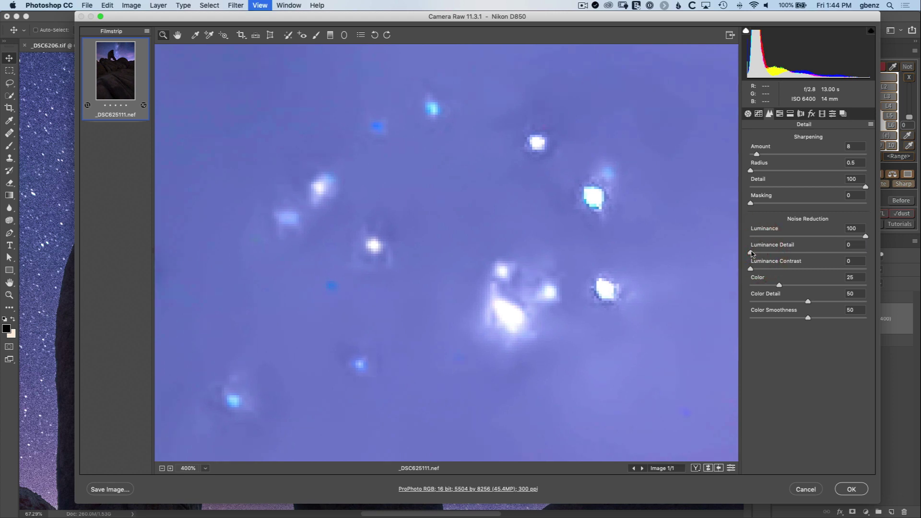
key(super+minus)
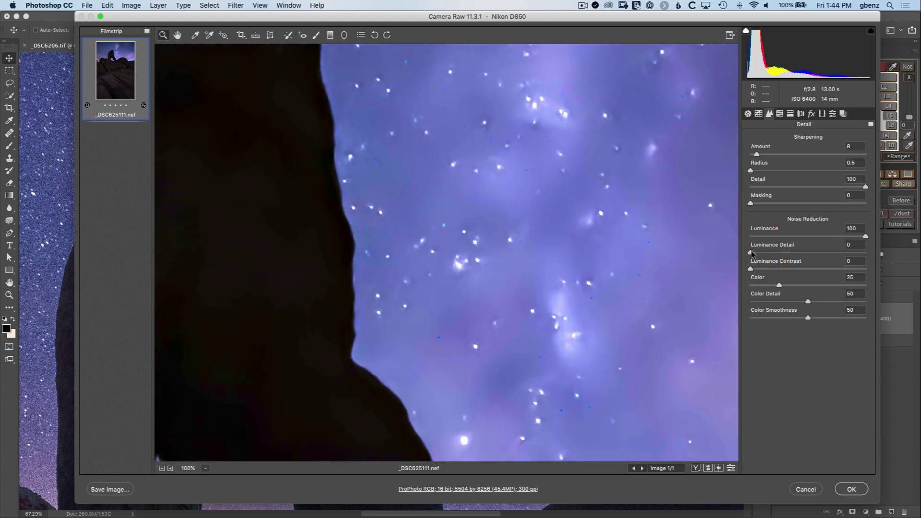
drag(751, 253, 885, 255)
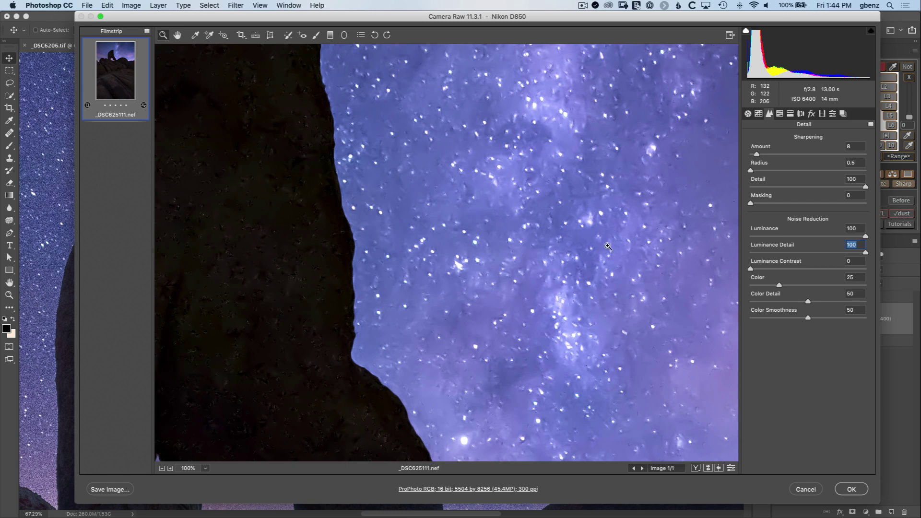
click(836, 252)
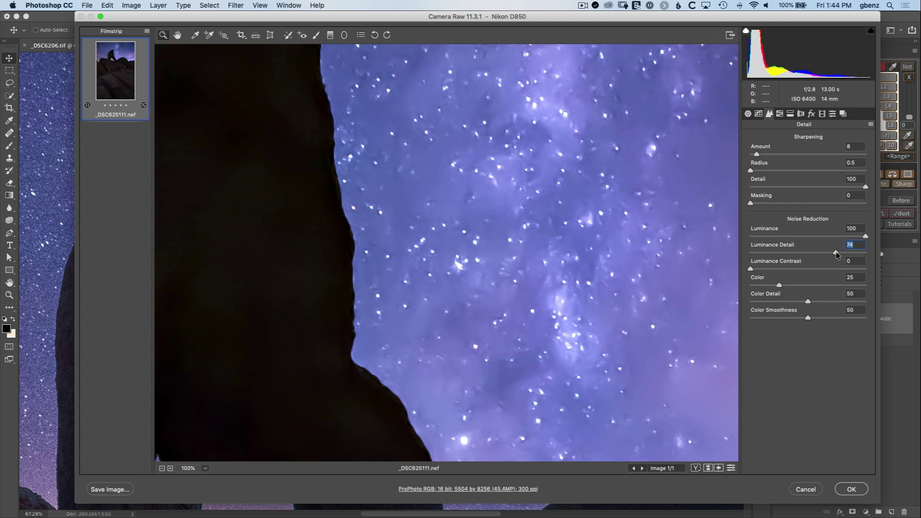
drag(837, 253, 810, 254)
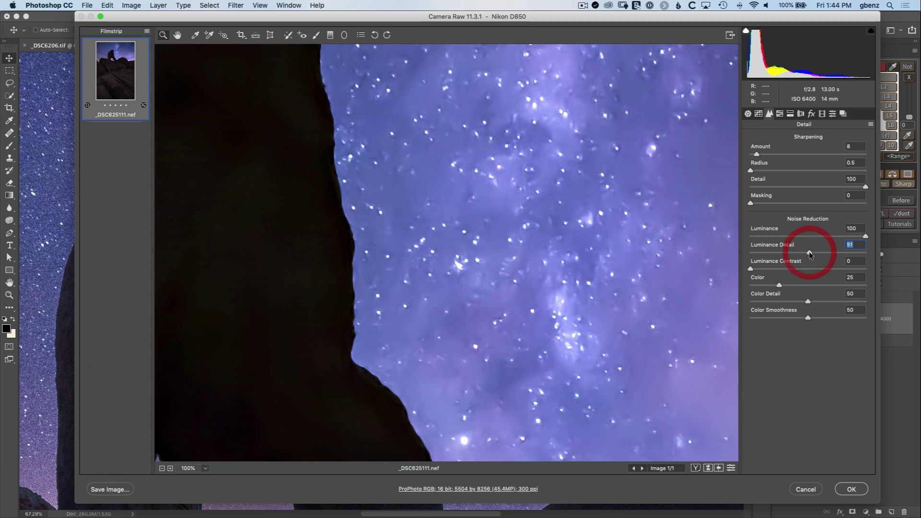
click(837, 254)
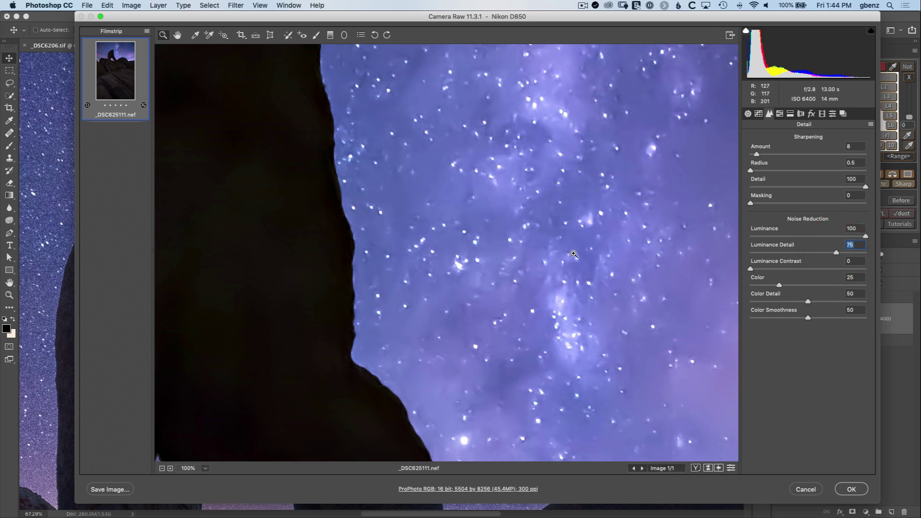
drag(557, 234, 596, 265)
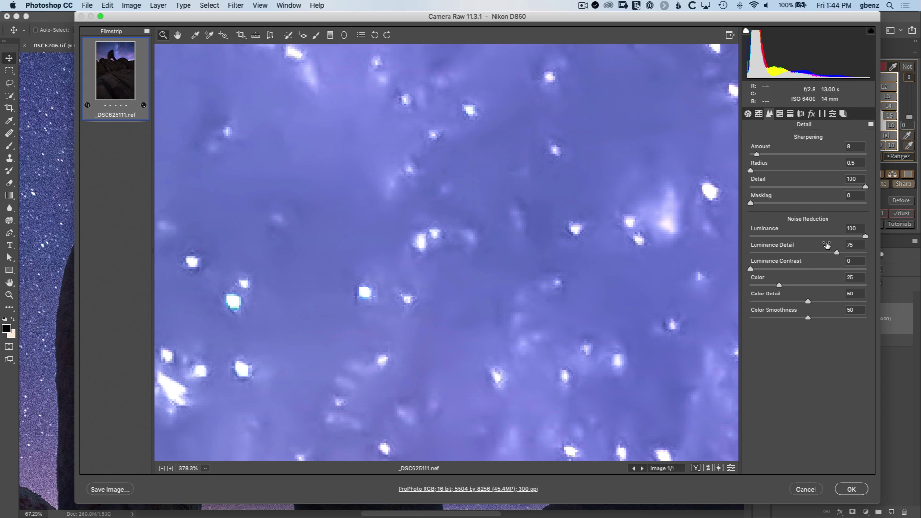
Step: Compare Luminance at 55 and restore it to 100, zoom out, then raise Luminance Contrast to 100
drag(865, 236, 813, 236)
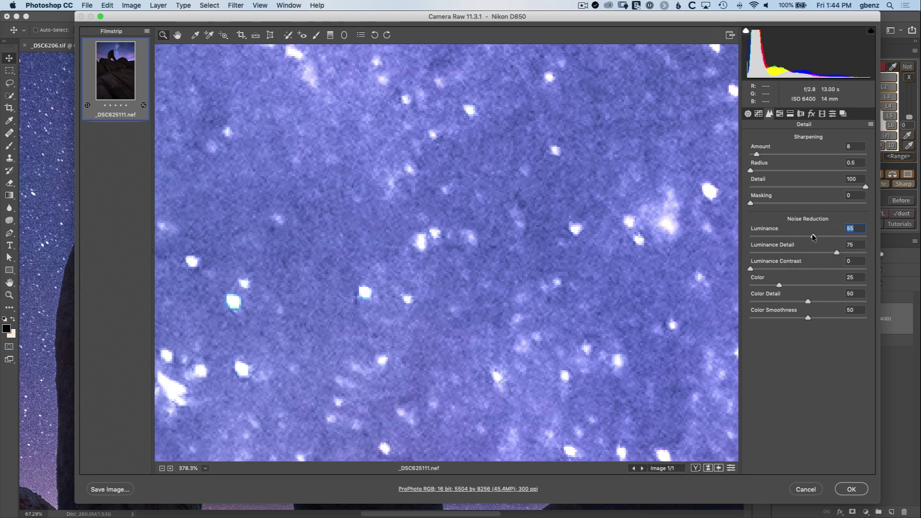
click(866, 236)
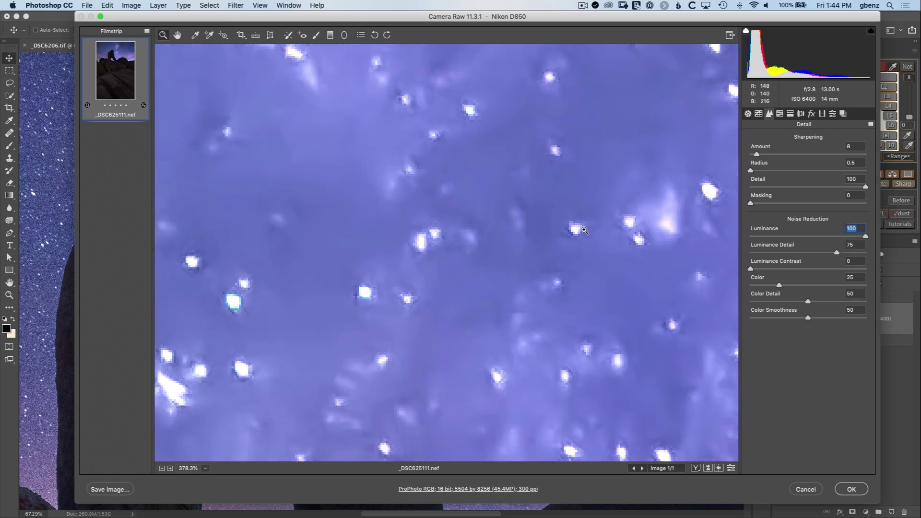
drag(551, 270, 497, 234)
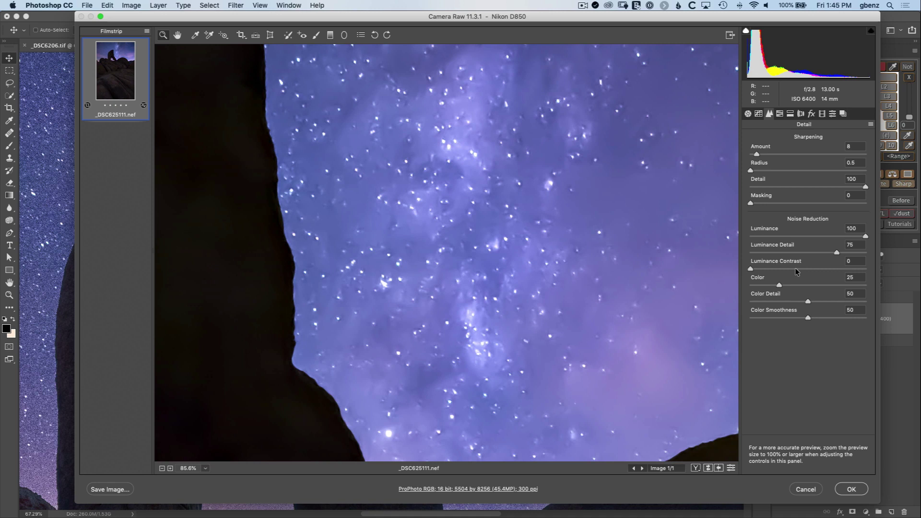
drag(752, 269, 886, 269)
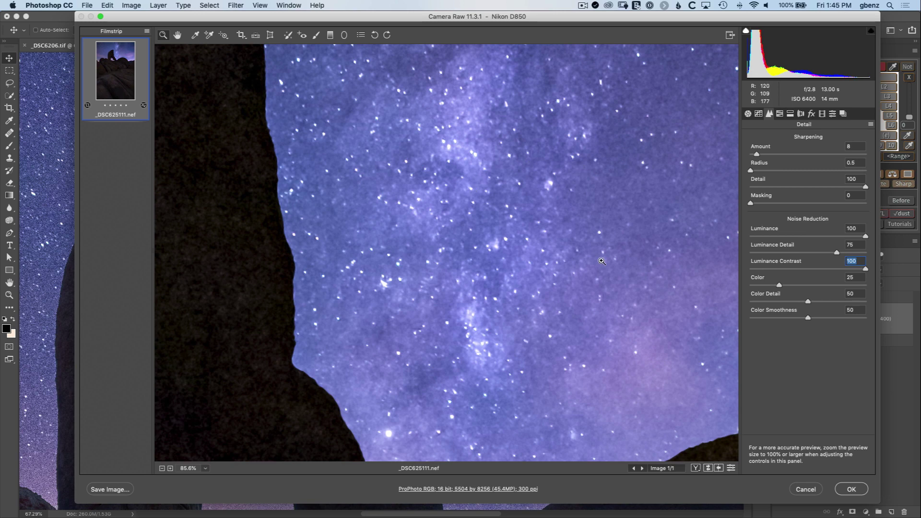
Step: Zoom in on the sky, compare Luminance Contrast between 1 and 98, and set it to 48
click(554, 236)
mouse_move(554, 236)
mouse_down()
mouse_move(608, 272)
mouse_move(627, 272)
mouse_up()
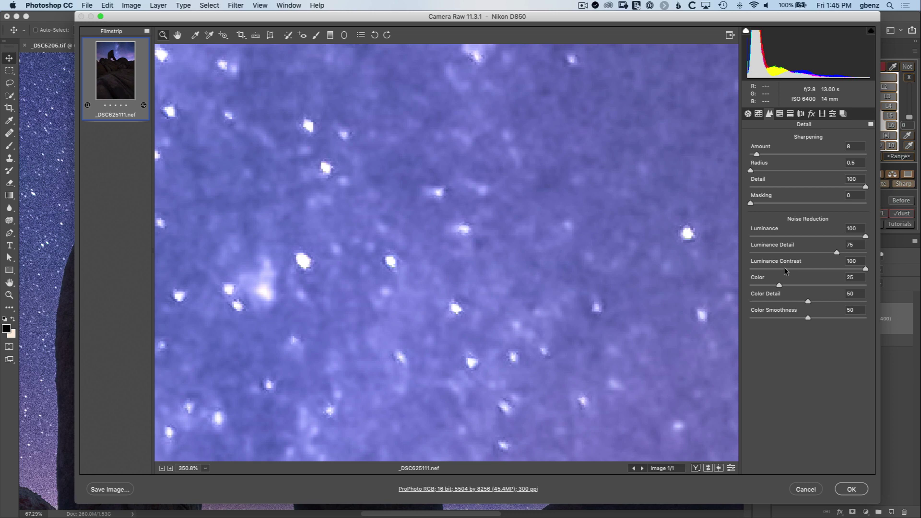
click(752, 268)
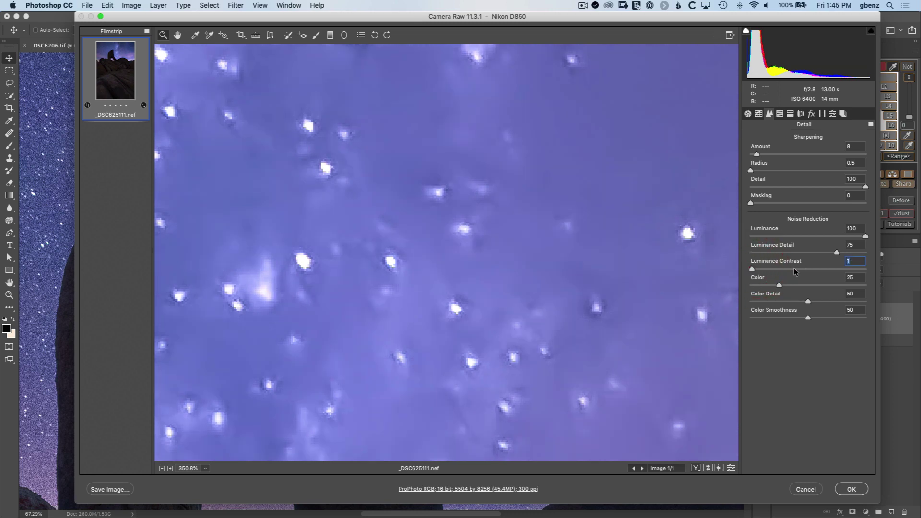
click(863, 270)
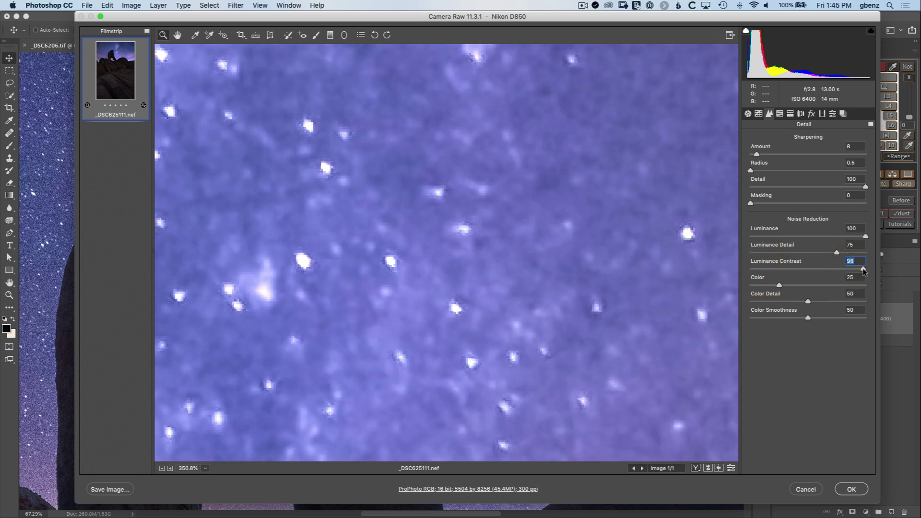
drag(587, 271, 533, 243)
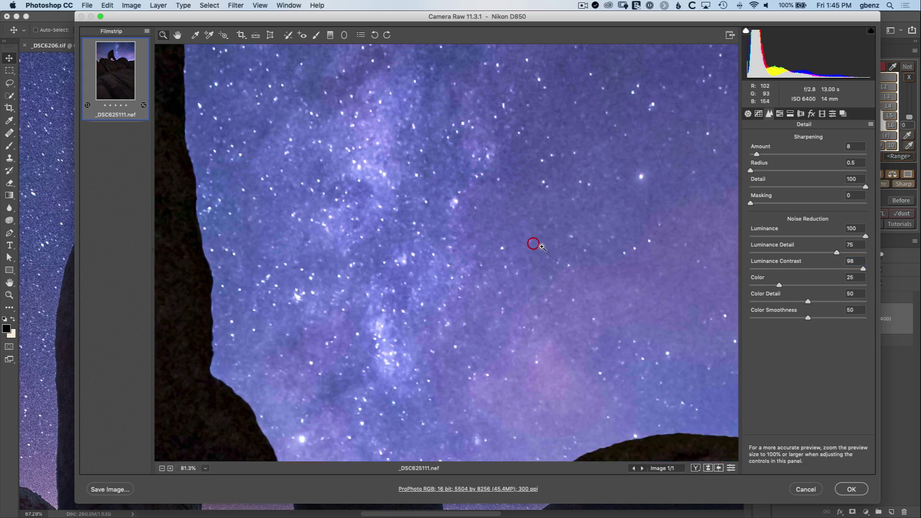
click(753, 269)
click(861, 269)
click(808, 269)
click(753, 270)
click(805, 269)
Step: Zoom in on the sky, compare Luminance values from 0 to 82, and settle Luminance at 70
drag(422, 243, 463, 270)
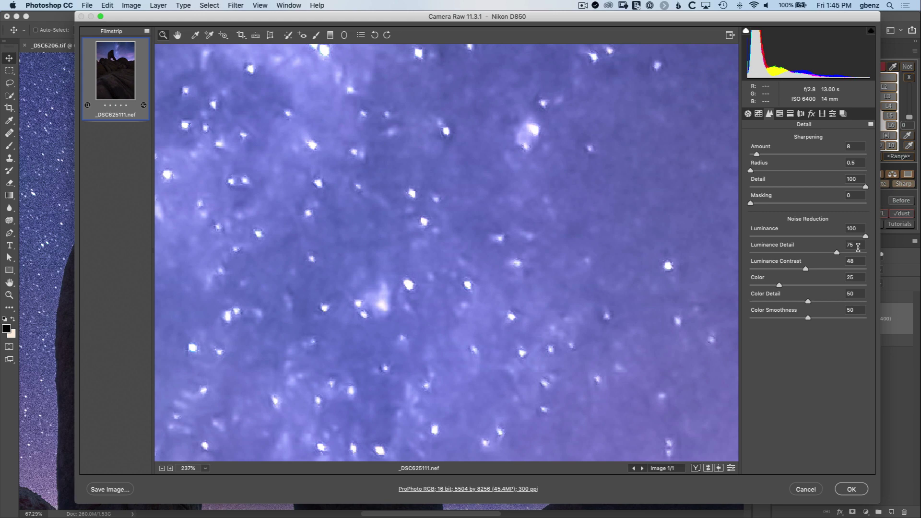
drag(866, 238, 806, 238)
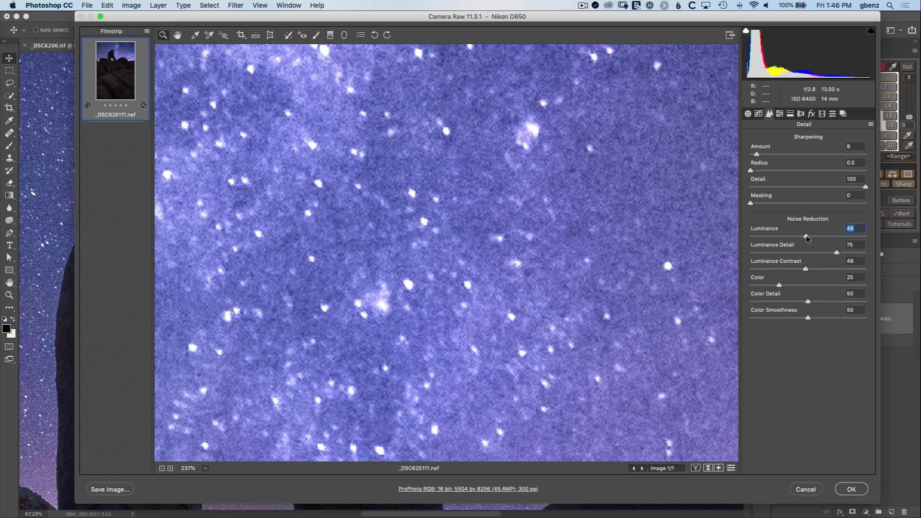
drag(807, 238, 745, 237)
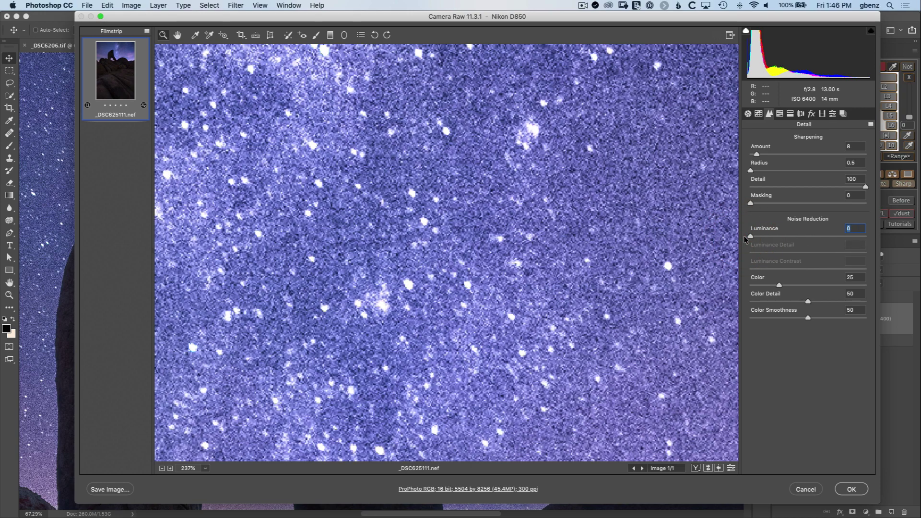
click(809, 237)
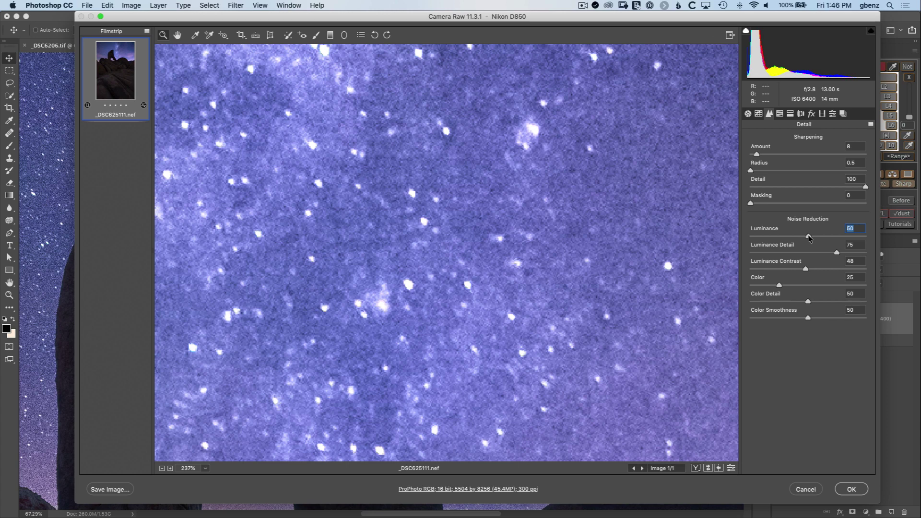
click(830, 237)
click(844, 237)
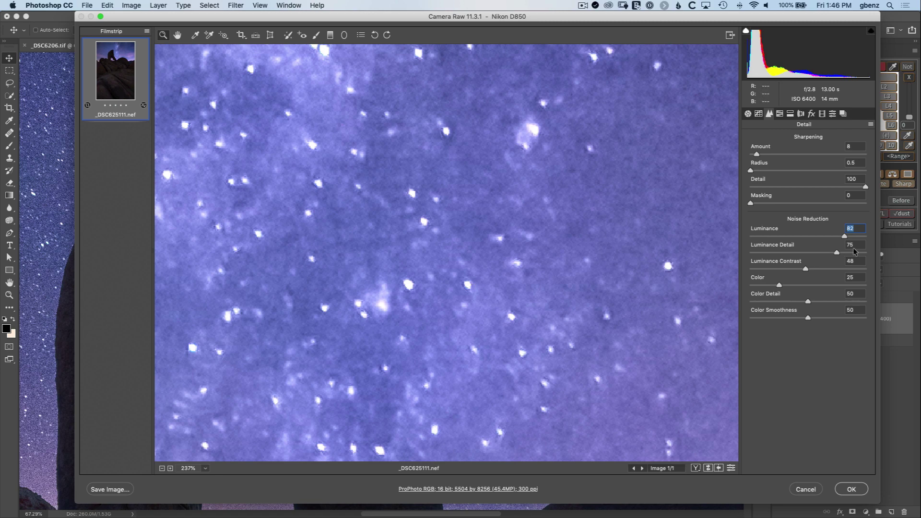
click(835, 237)
drag(836, 237, 832, 238)
Step: Compare Color noise reduction at 0 and 25, then set it to 99 to clear the sky's colour speckles
drag(779, 286, 742, 286)
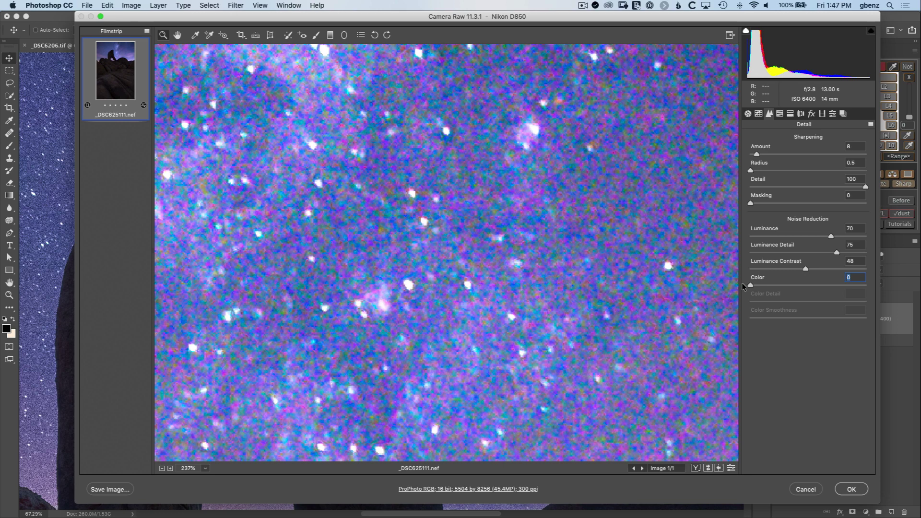
drag(751, 286, 779, 287)
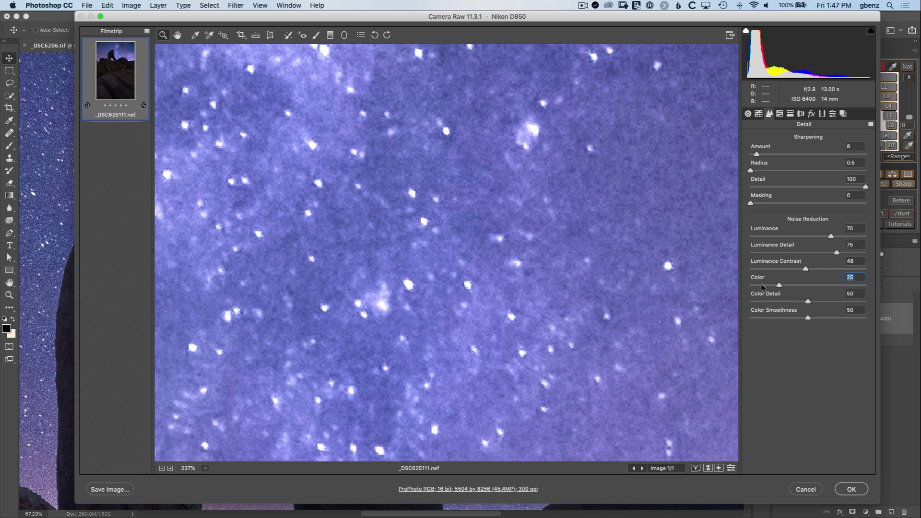
click(753, 285)
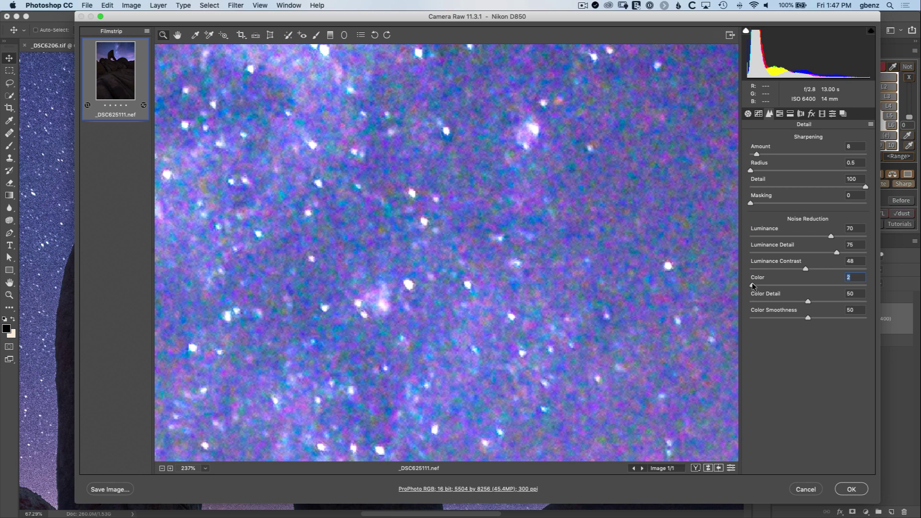
drag(753, 285, 778, 285)
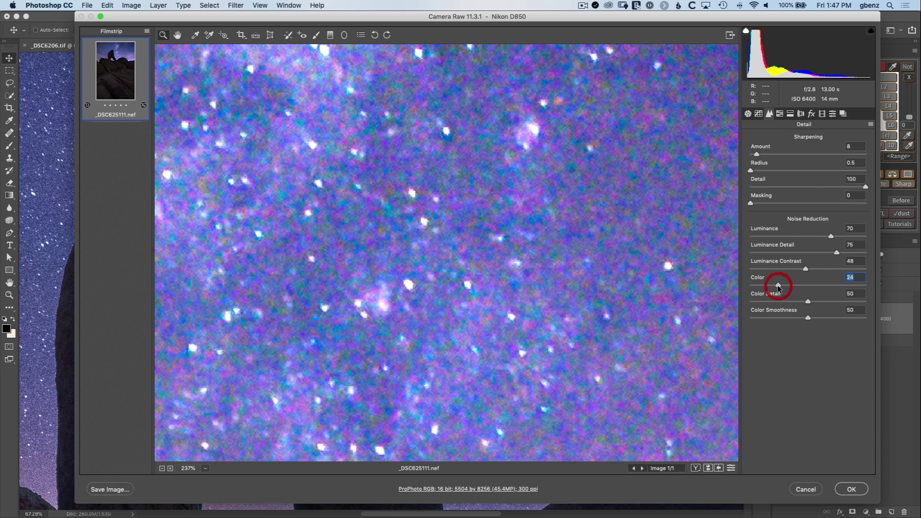
click(864, 285)
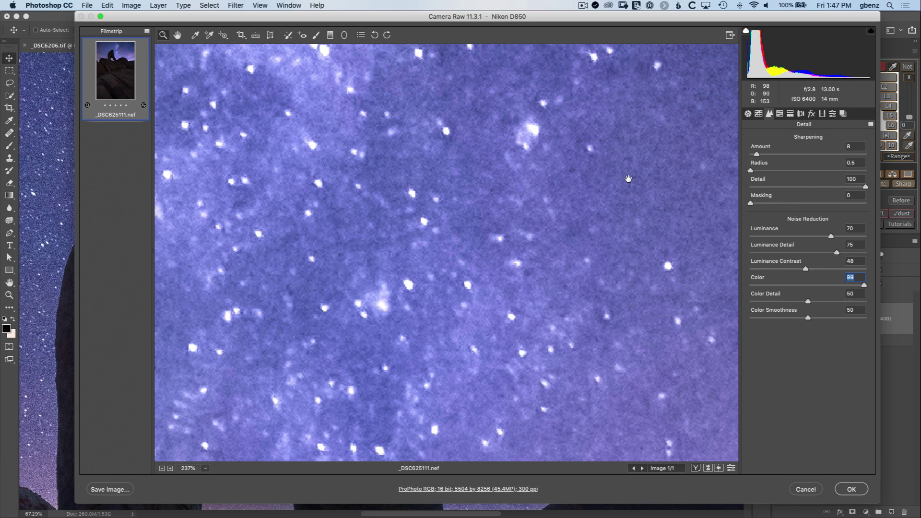
Step: Zoom in on a bright star, compare Color Detail at 1, 98, 0 and 69, and settle on 48
drag(576, 185, 555, 368)
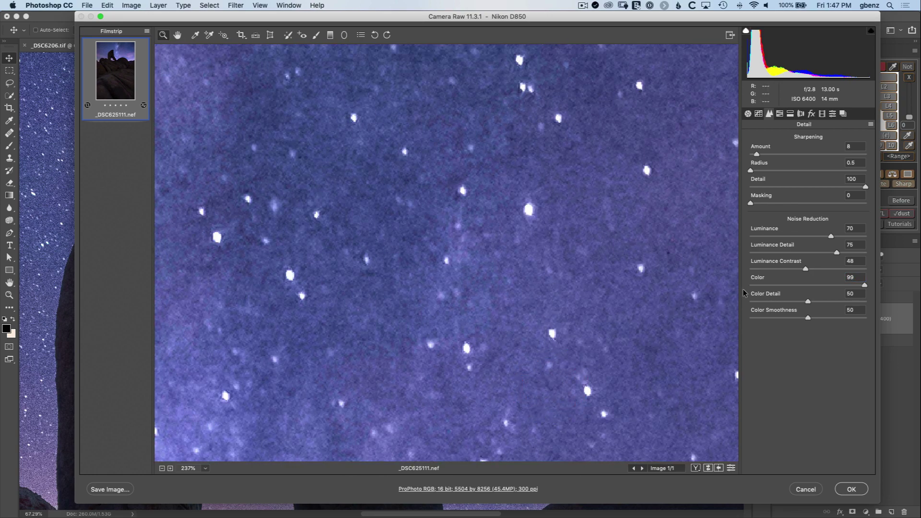
click(848, 301)
drag(605, 195, 650, 398)
drag(495, 294, 564, 358)
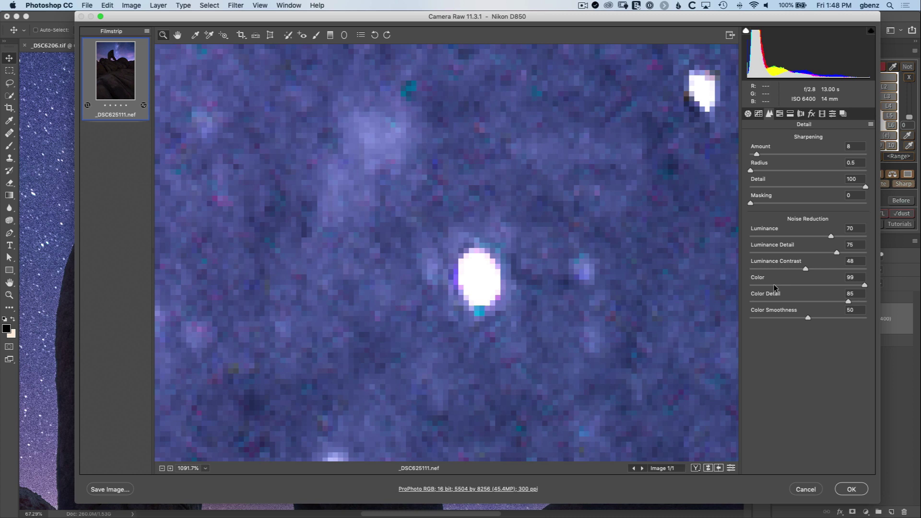
click(752, 302)
click(863, 303)
click(751, 301)
click(806, 302)
drag(806, 301, 831, 302)
click(805, 300)
Step: Zoom out to 300% on the Milky Way, test Color Smoothness at 1 and 99, then set it to 48
key(super+minus)
key(super+minus)
key(super+minus)
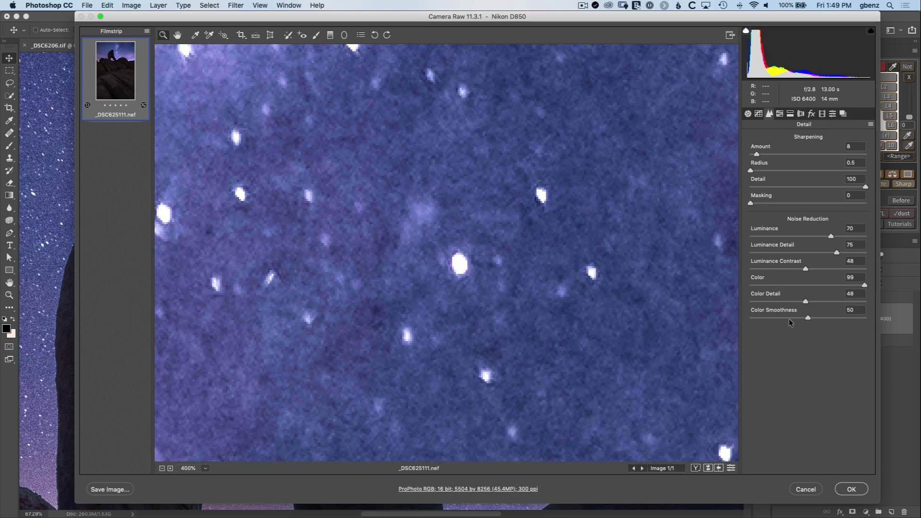
drag(607, 381, 548, 93)
scroll(548, 94, down, 5)
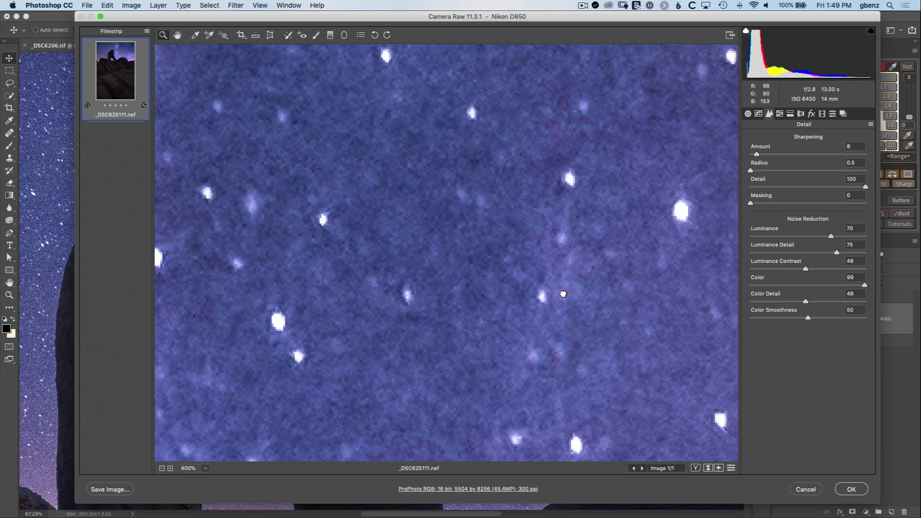
scroll(557, 79, right, 5)
key(super+minus)
key(super+minus)
key(super+minus)
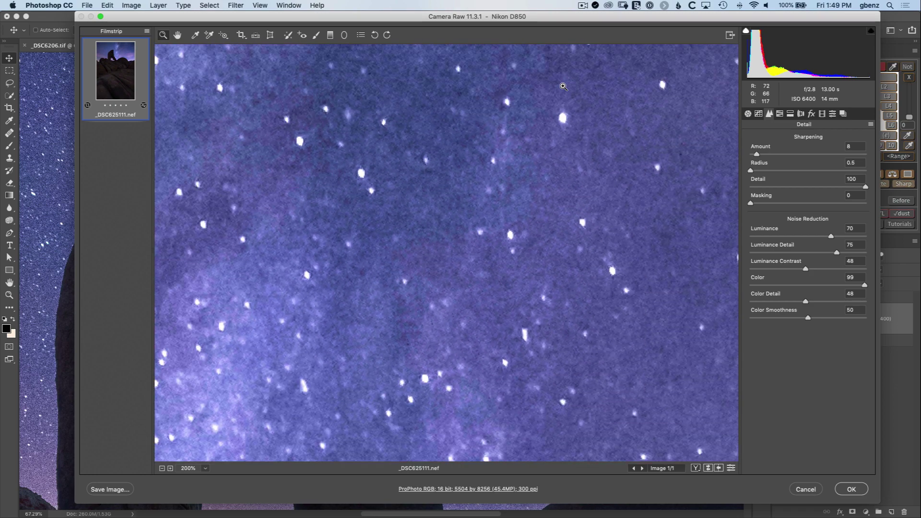
drag(517, 159, 504, 27)
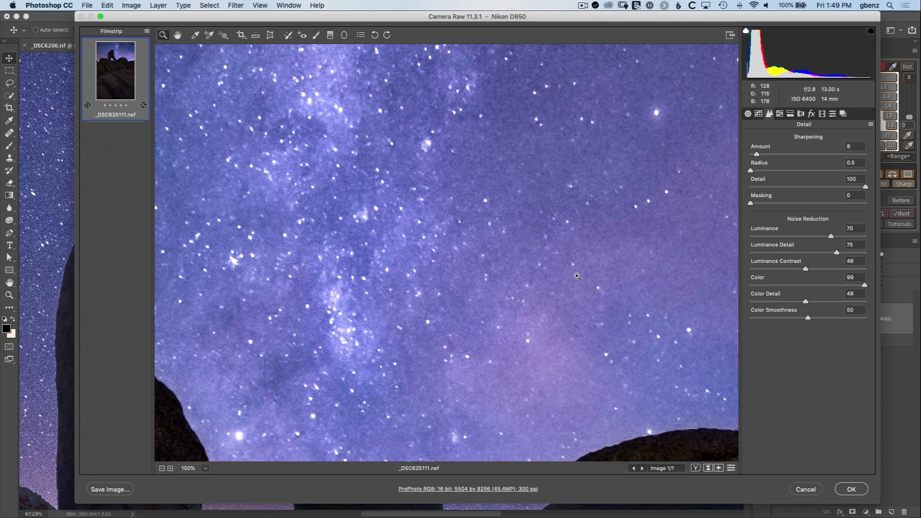
click(752, 317)
click(865, 319)
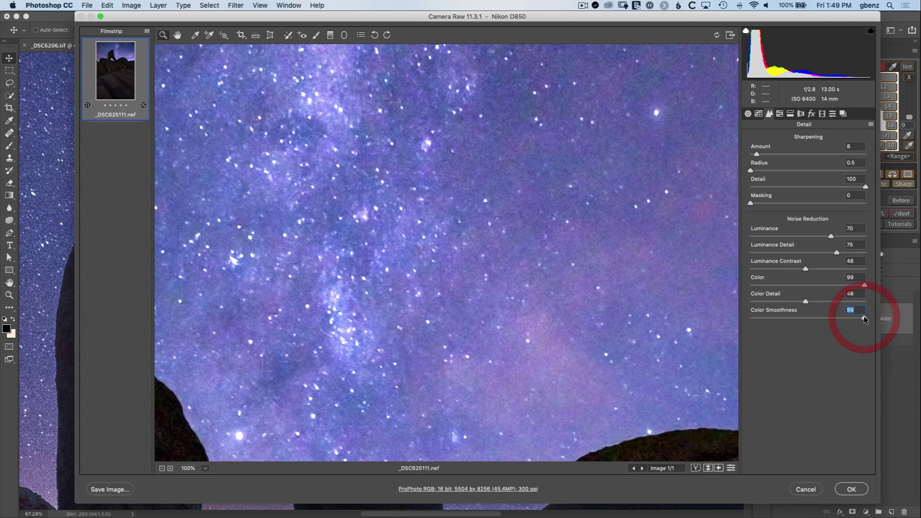
click(752, 318)
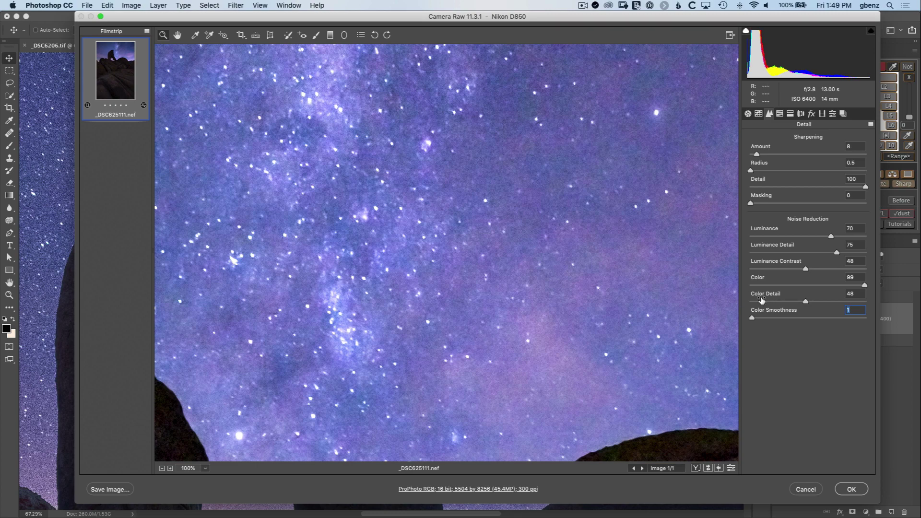
click(804, 318)
click(805, 319)
Step: On a close-up of the sky, try Color noise reduction at 27 and 97, then lower it to 45
drag(348, 292, 405, 321)
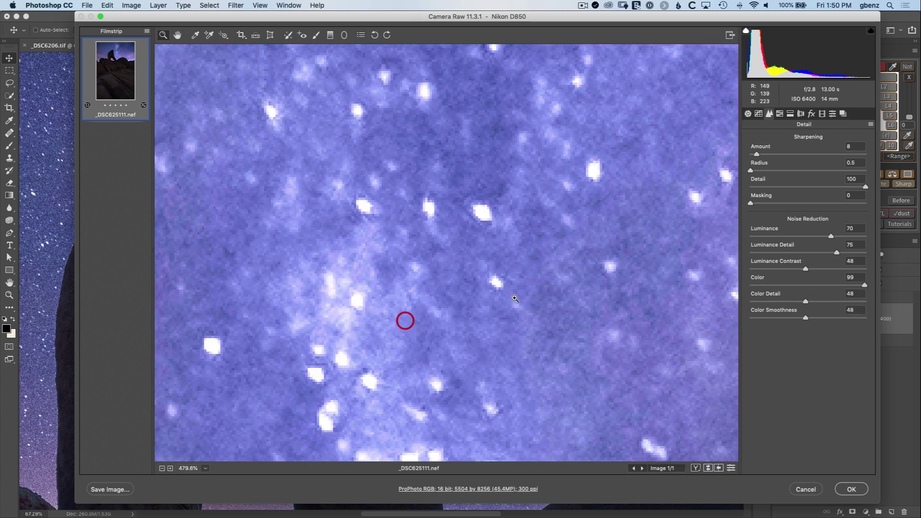
click(781, 283)
click(862, 285)
click(805, 285)
Step: Recheck Color noise reduction at 98 on another star patch at 300%, then set it to 48
drag(657, 193, 530, 390)
key(super+minus)
key(super+minus)
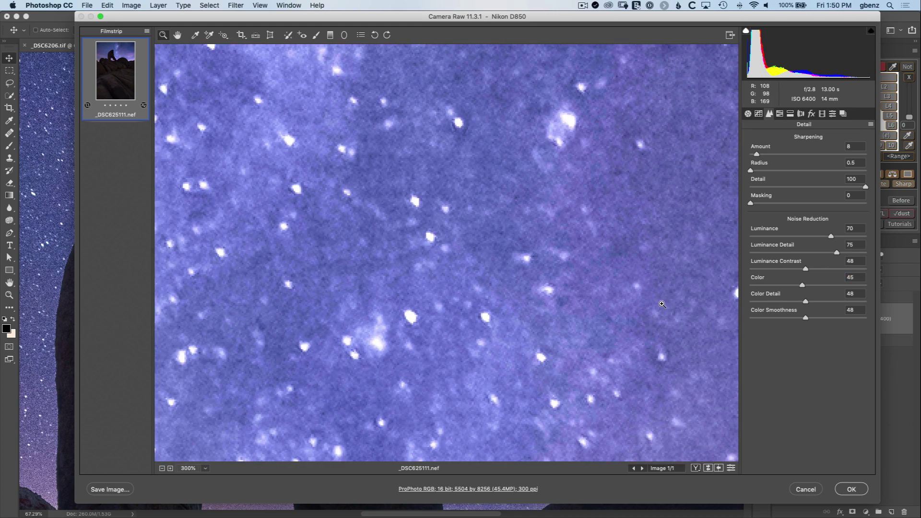
drag(563, 223, 526, 339)
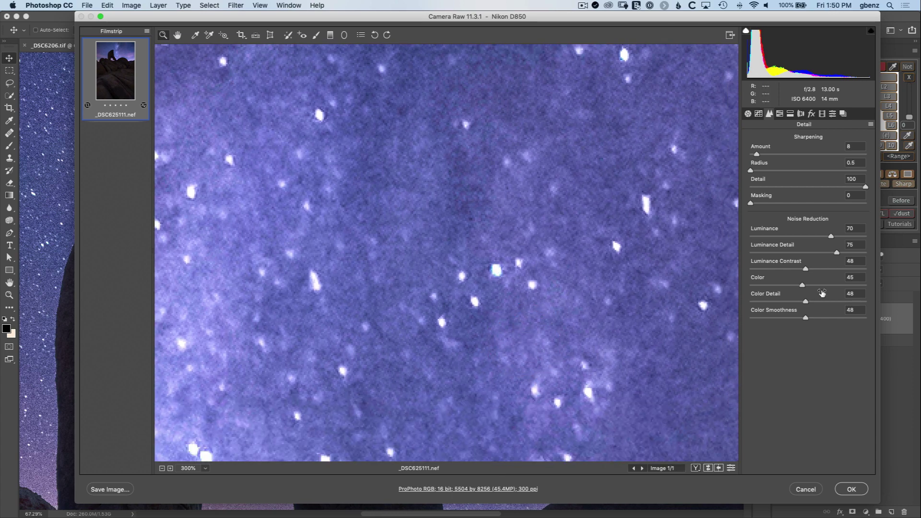
click(865, 285)
click(806, 284)
Step: Commit the Camera Raw settings with OK, then undo and redo to compare the noisy and cleaned sky
click(851, 489)
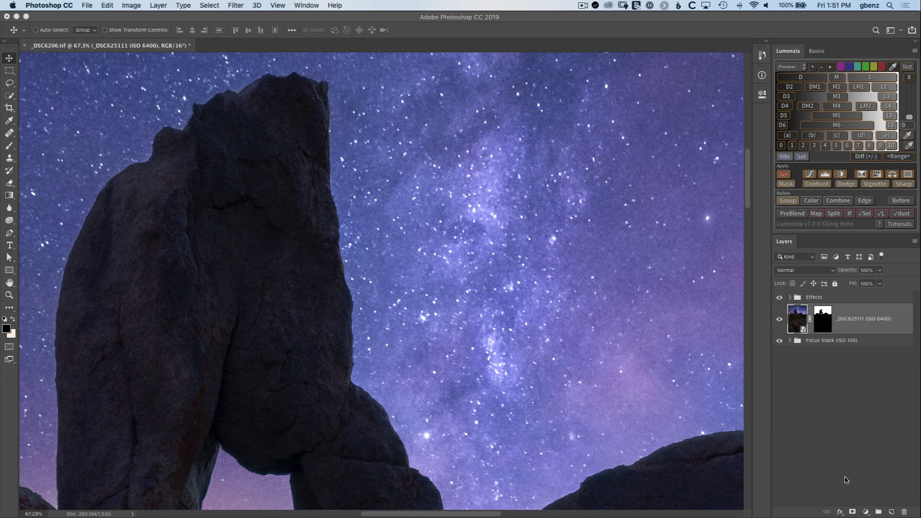
key(super+z)
key(super+shift+z)
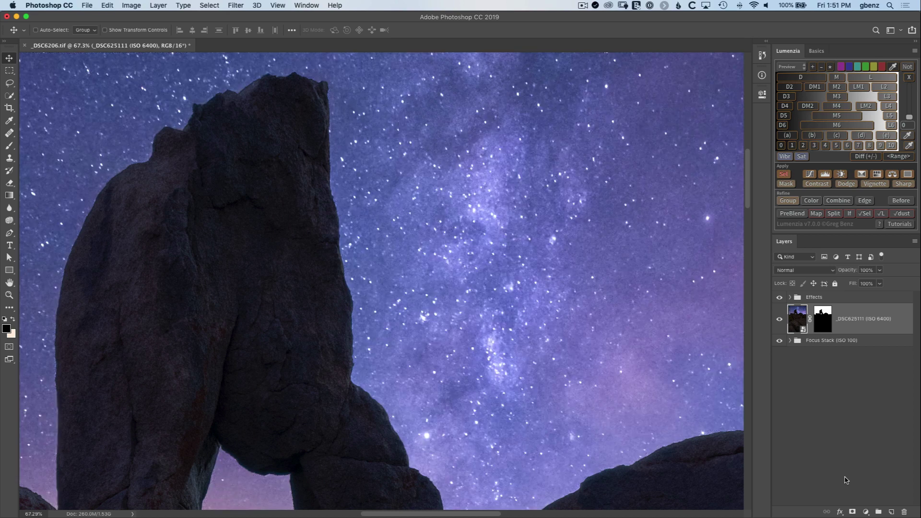